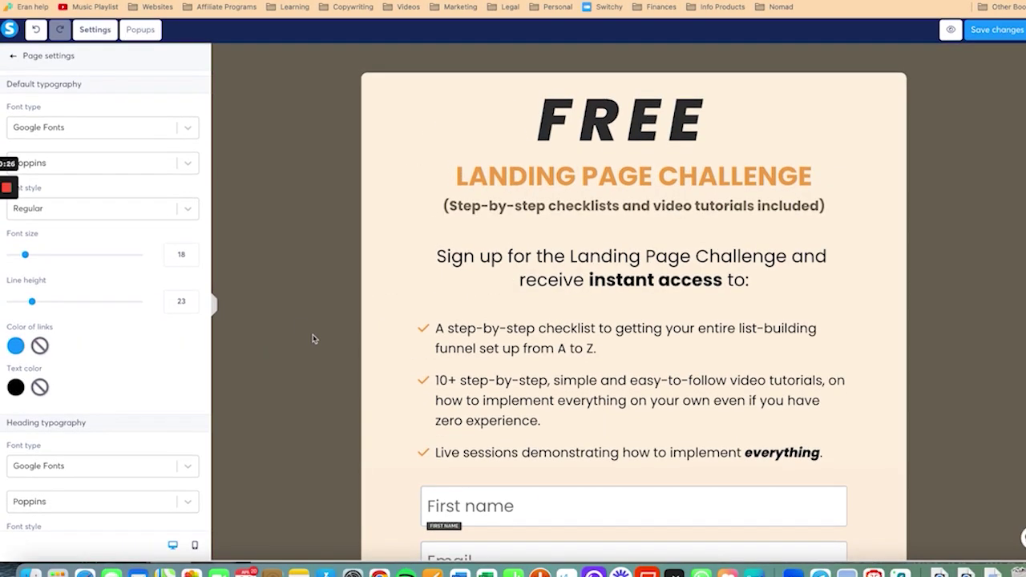
Uncheck Hide from search engines in the SEO settings and start a Social image upload
{"action": "scroll", "coordinate": [211, 351], "scroll_direction": "down", "scroll_amount": 5}
{"action": "scroll", "coordinate": [211, 351], "scroll_direction": "down", "scroll_amount": 5}
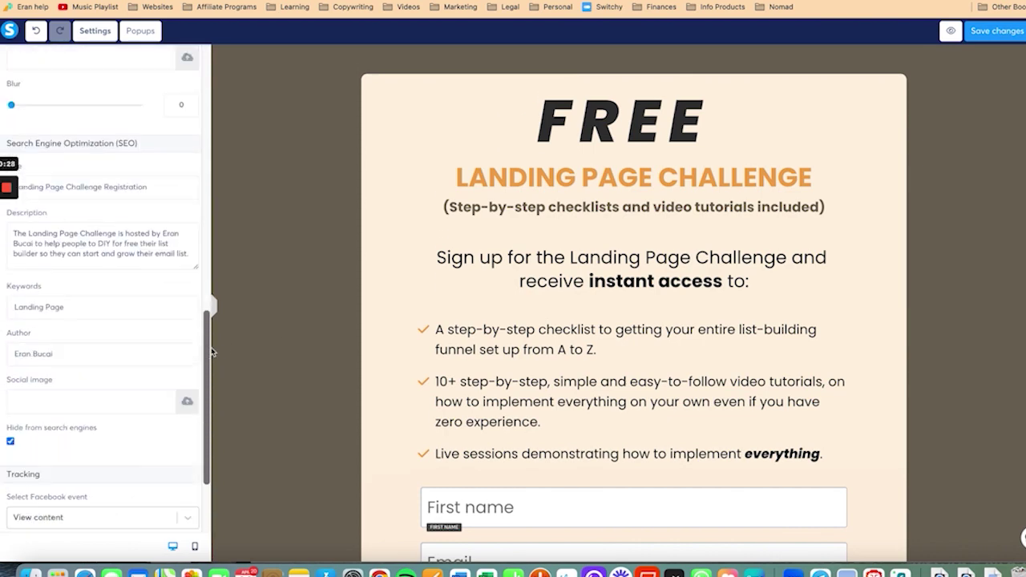
{"action": "scroll", "coordinate": [212, 351], "scroll_direction": "up", "scroll_amount": 15}
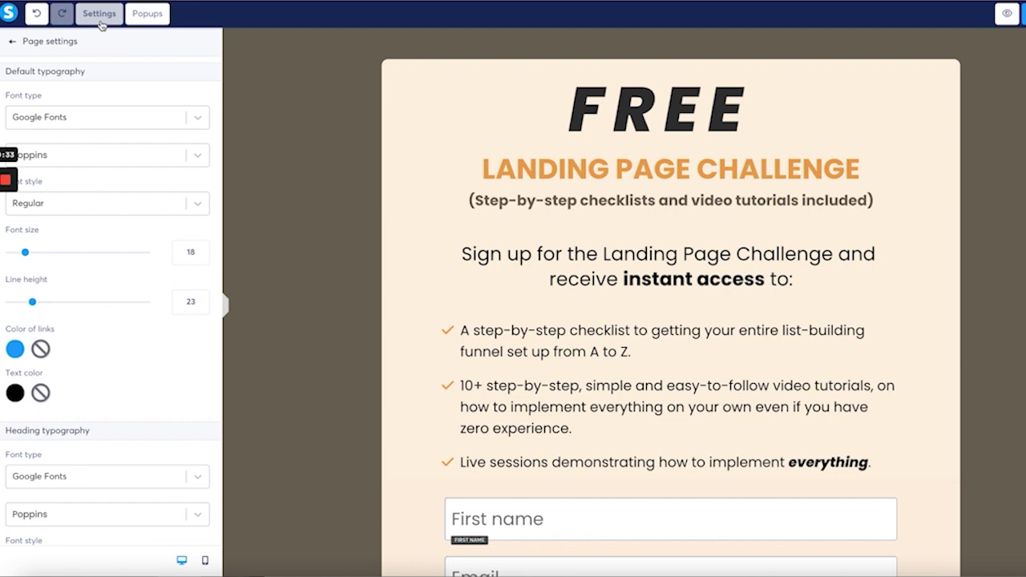
{"action": "scroll", "coordinate": [202, 210], "scroll_direction": "down", "scroll_amount": 10}
{"action": "scroll", "coordinate": [162, 167], "scroll_direction": "up", "scroll_amount": 5}
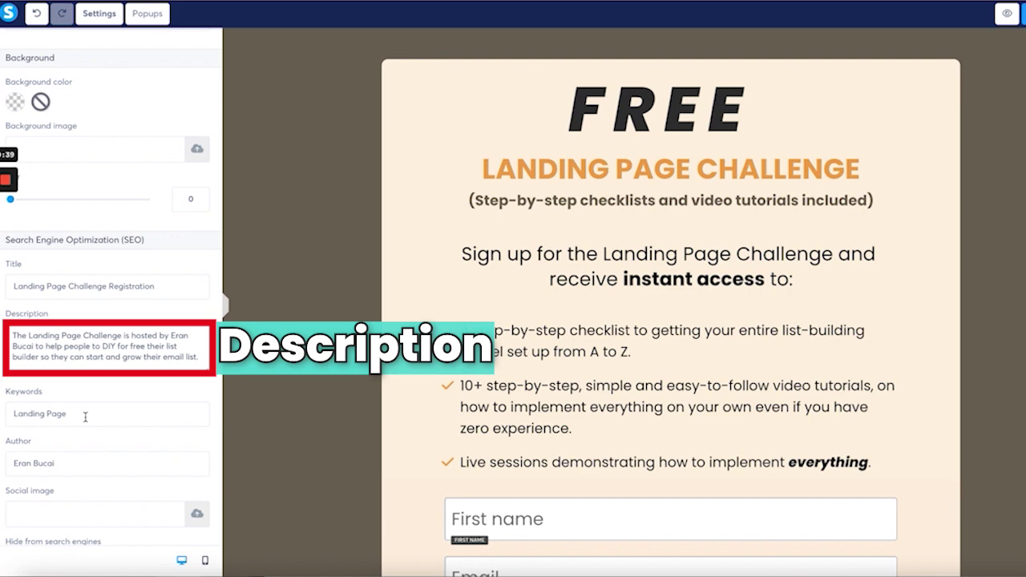
{"action": "scroll", "coordinate": [85, 417], "scroll_direction": "down", "scroll_amount": 1}
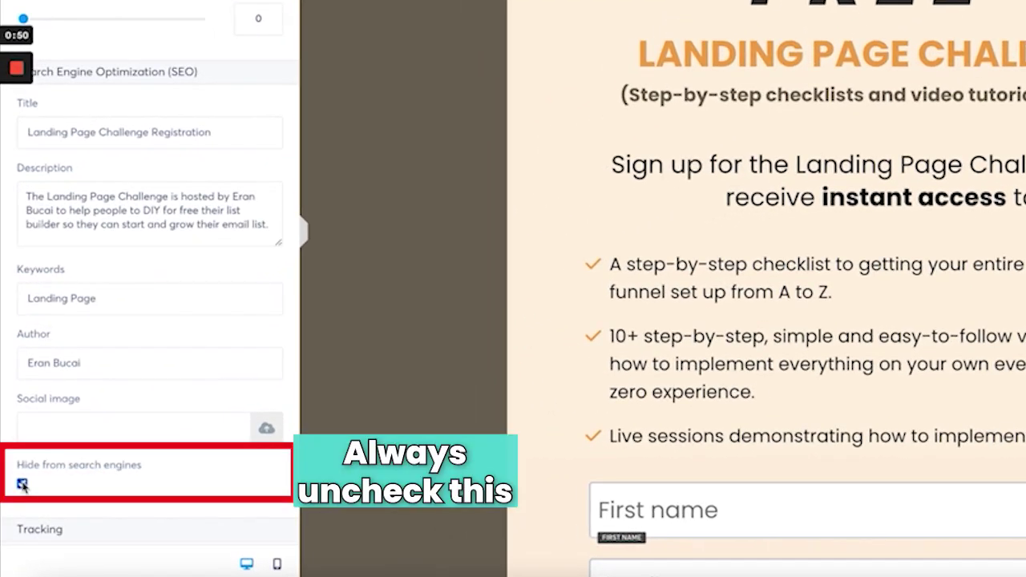
{"action": "left_click", "coordinate": [22, 485]}
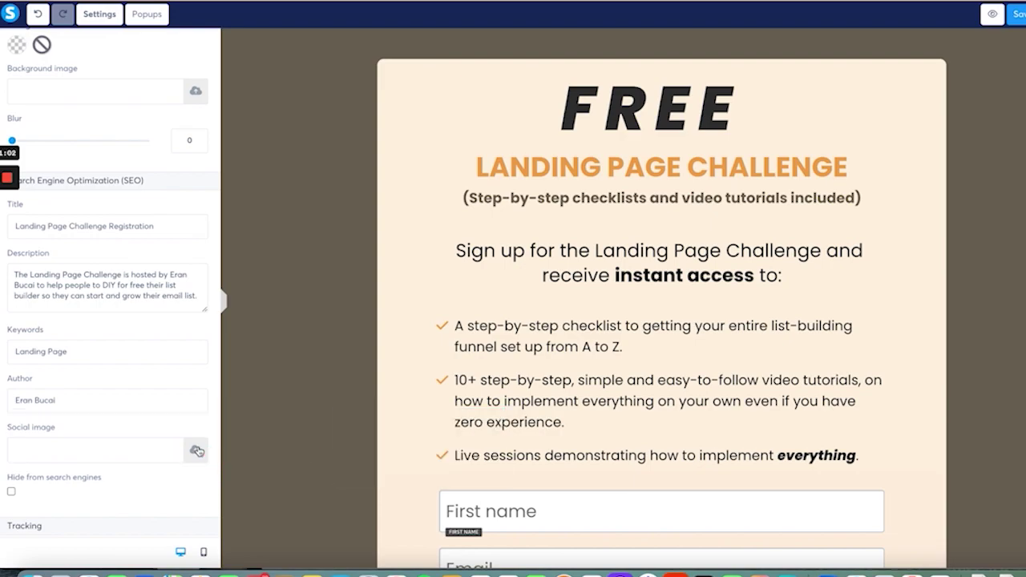
{"action": "left_click", "coordinate": [197, 451]}
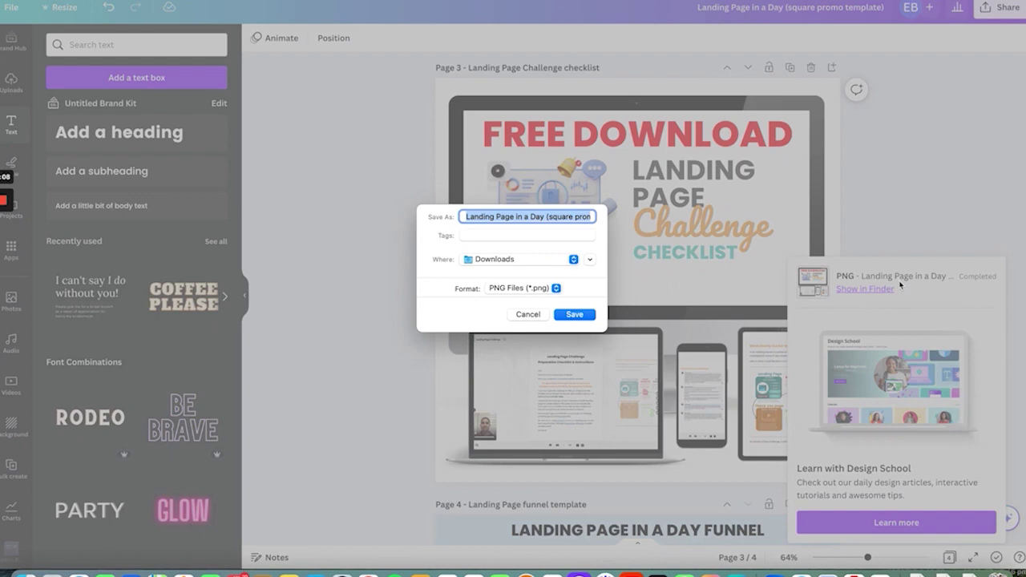
Save the Canva PNG to Downloads as 'Landing Page Challenge checklist thumbnail'
{"action": "left_click", "coordinate": [466, 216]}
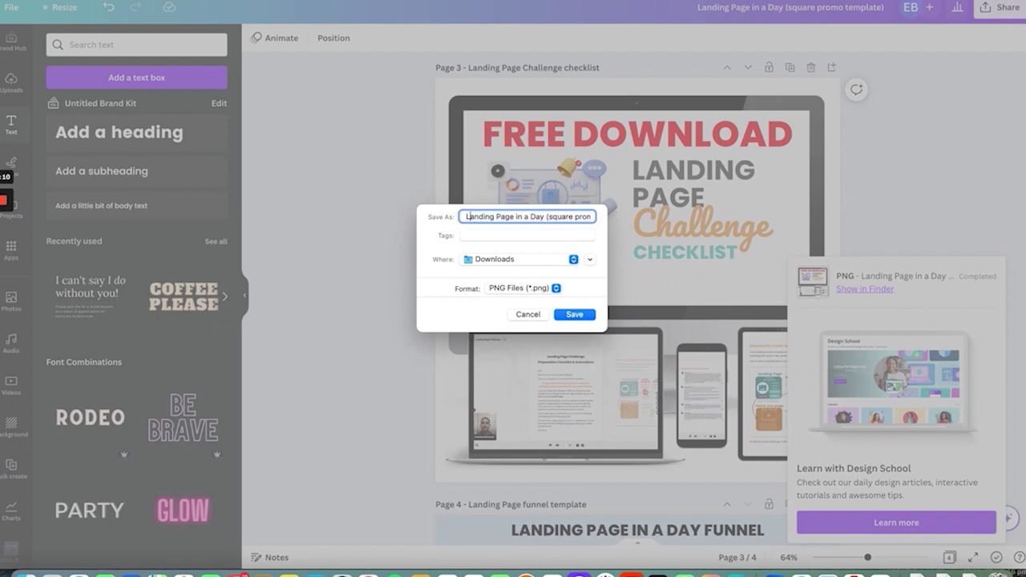
{"action": "type", "text": "Challenge checklist"}
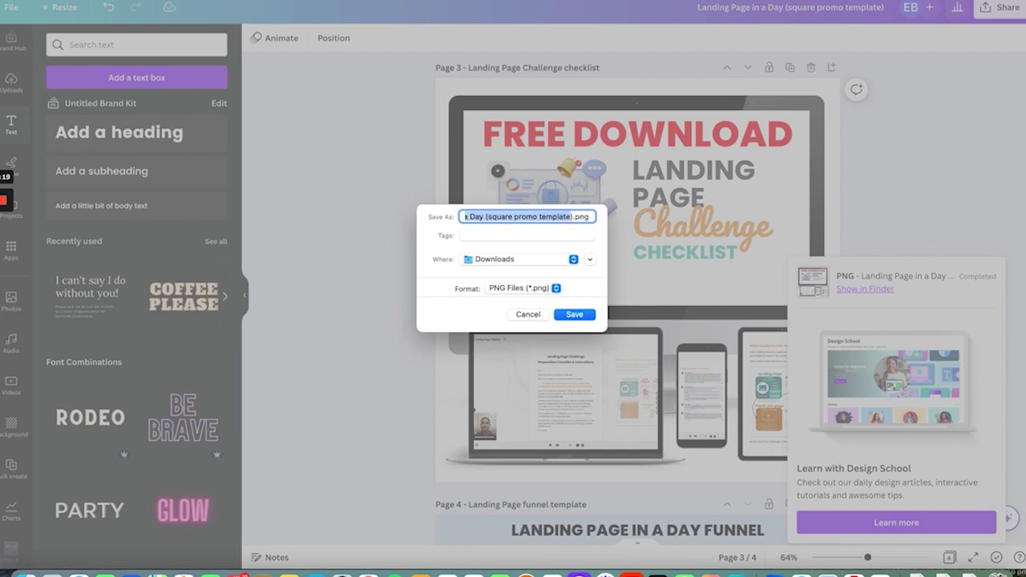
{"action": "type", "text": " thumbnail"}
{"action": "key", "text": "Return"}
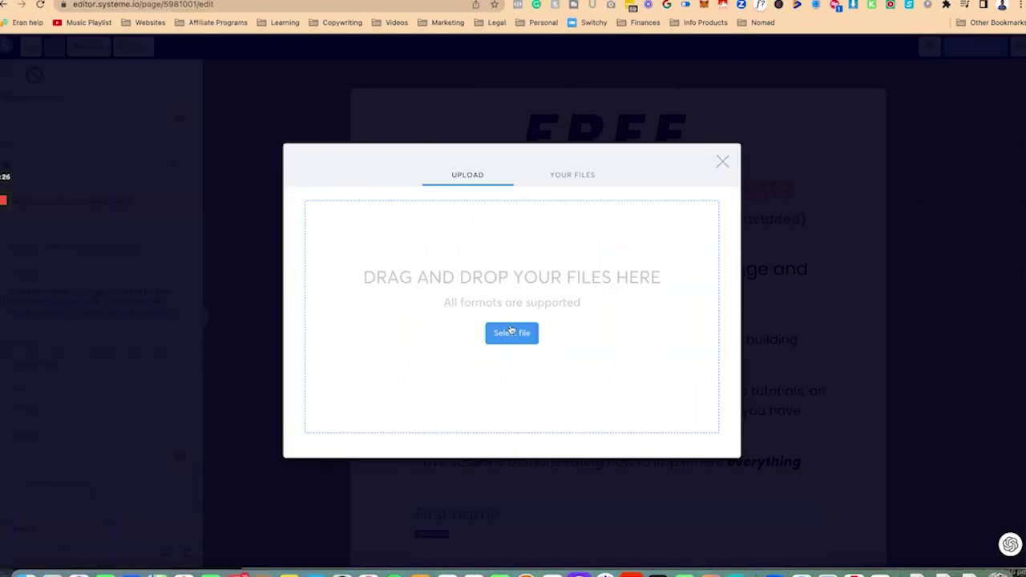
Upload the checklist thumbnail from Downloads and insert it as the Social image
{"action": "left_click", "coordinate": [511, 333]}
{"action": "left_click", "coordinate": [166, 172]}
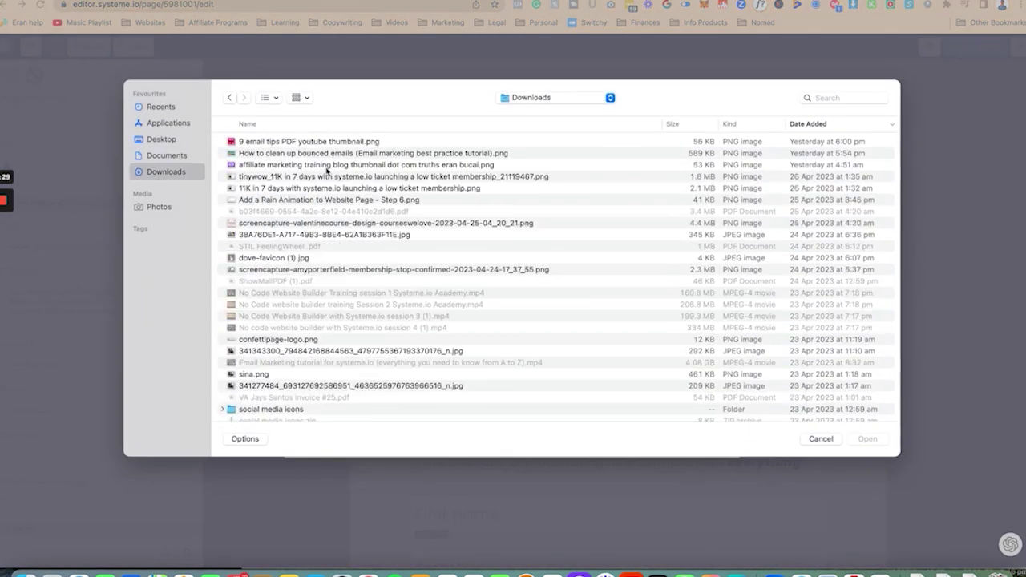
{"action": "left_click", "coordinate": [316, 145]}
{"action": "left_click", "coordinate": [866, 439]}
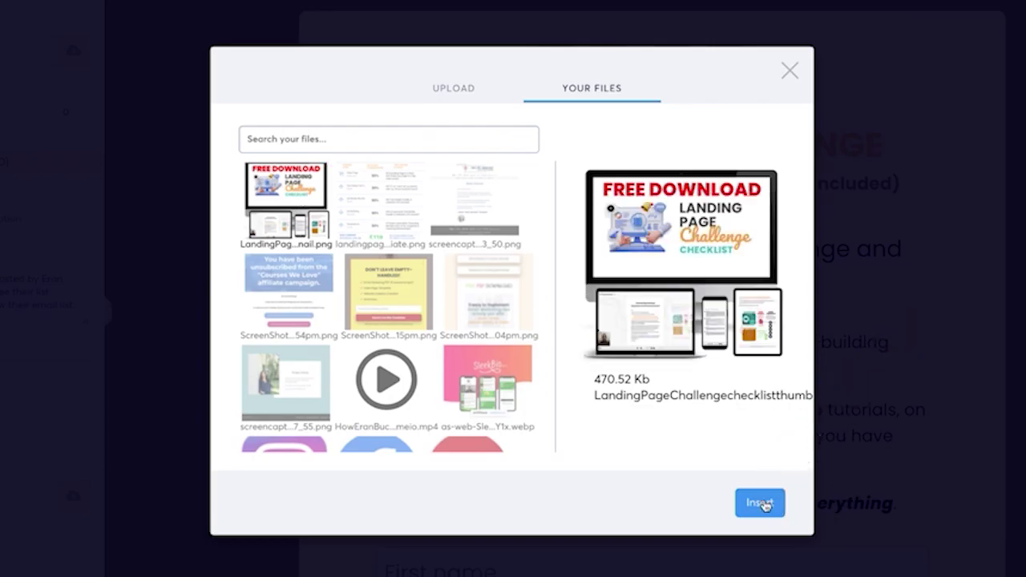
{"action": "left_click", "coordinate": [700, 487]}
Save the landing page's updated settings
{"action": "left_click", "coordinate": [971, 29]}
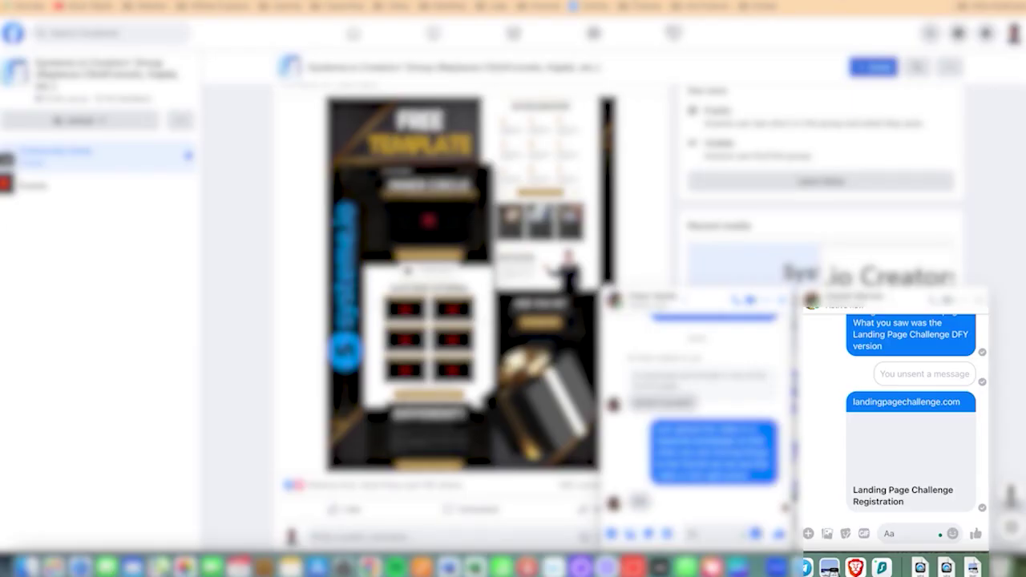
{"action": "type", "text": "land"}
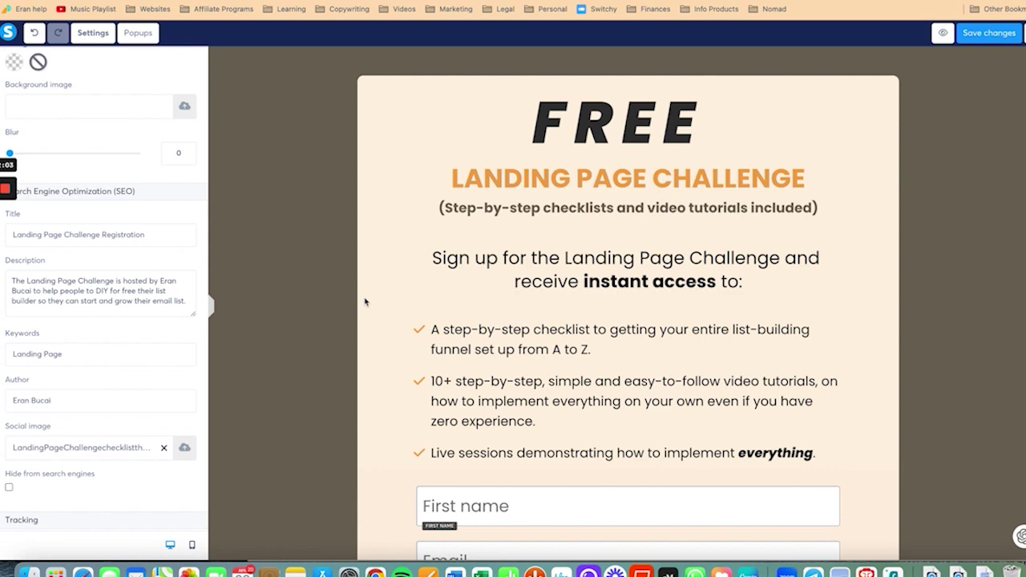
{"action": "scroll", "coordinate": [53, 432], "scroll_direction": "down", "scroll_amount": 4}
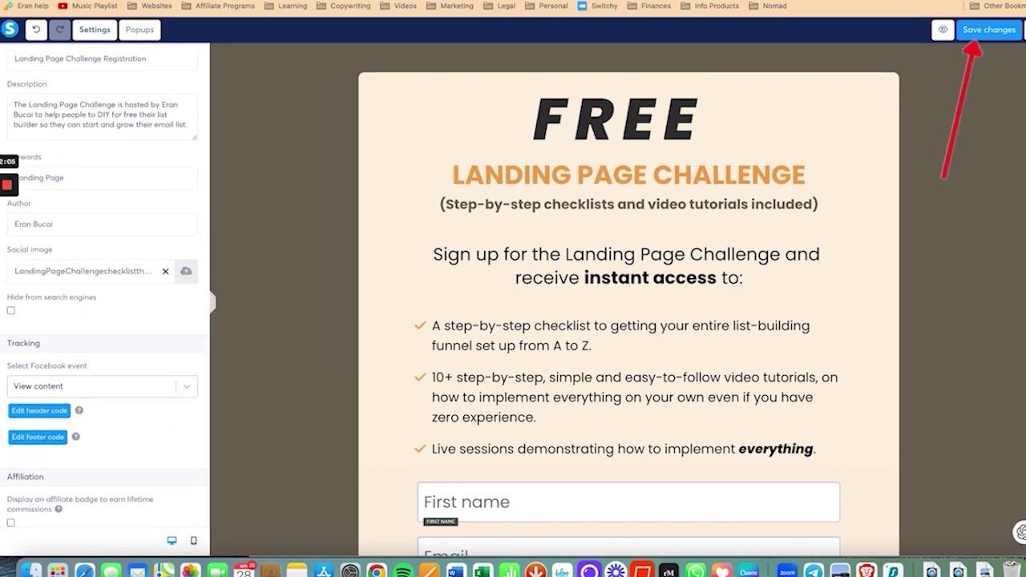
{"action": "left_click", "coordinate": [988, 33]}
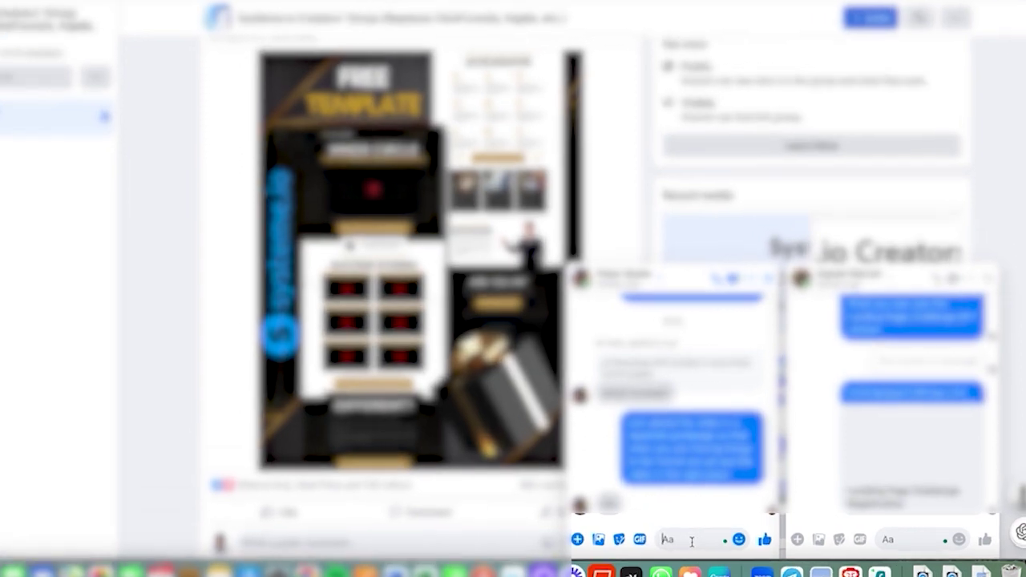
{"action": "type", "text": "http://landingpagechallenge.com/"}
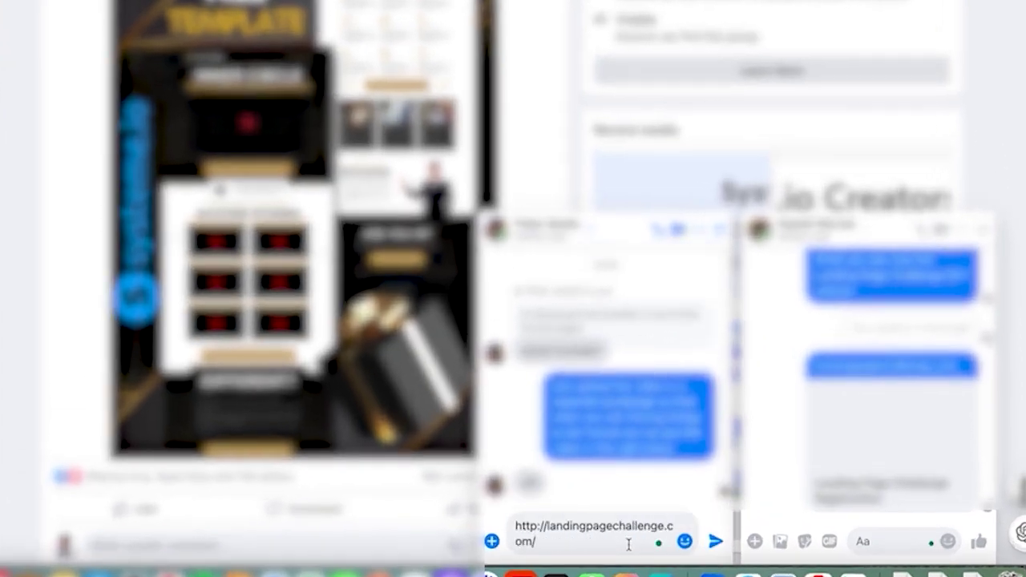
{"action": "key", "text": "Return"}
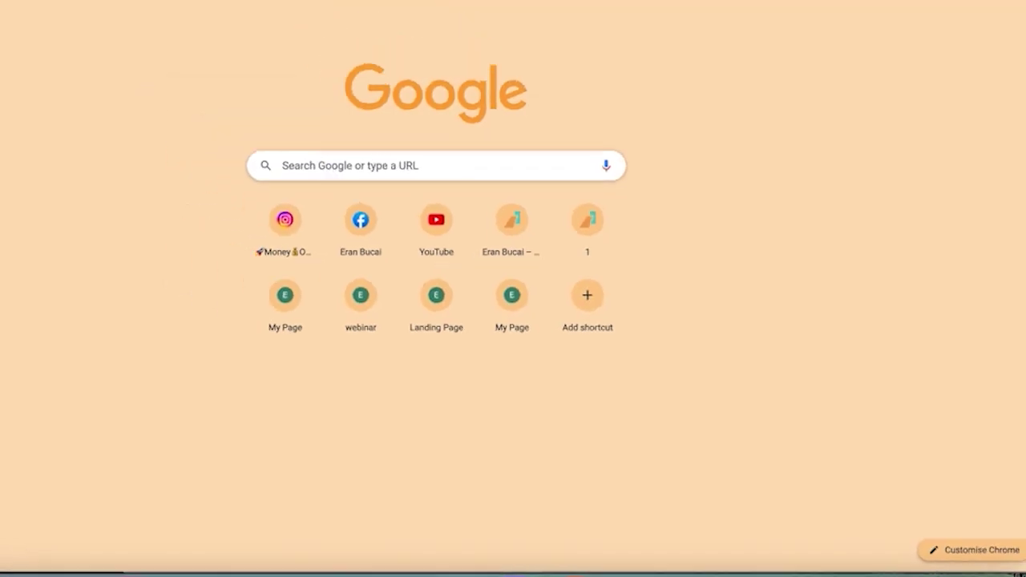
Find Facebook Sharing Debugger with a 'facebook debugger' search and debug landingpagechallenge.com
{"action": "type", "text": "facebook debugger"}
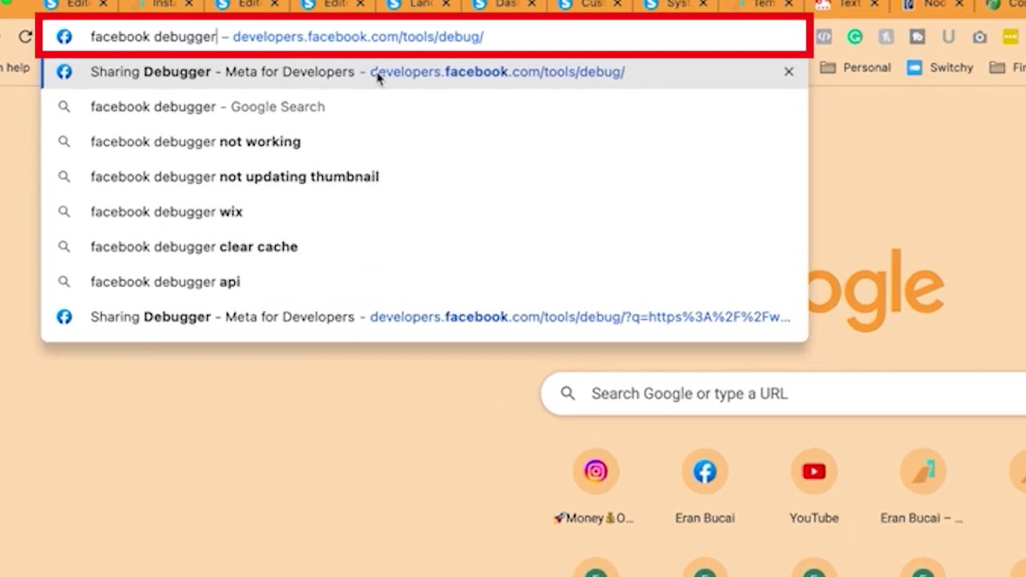
{"action": "left_click", "coordinate": [378, 74]}
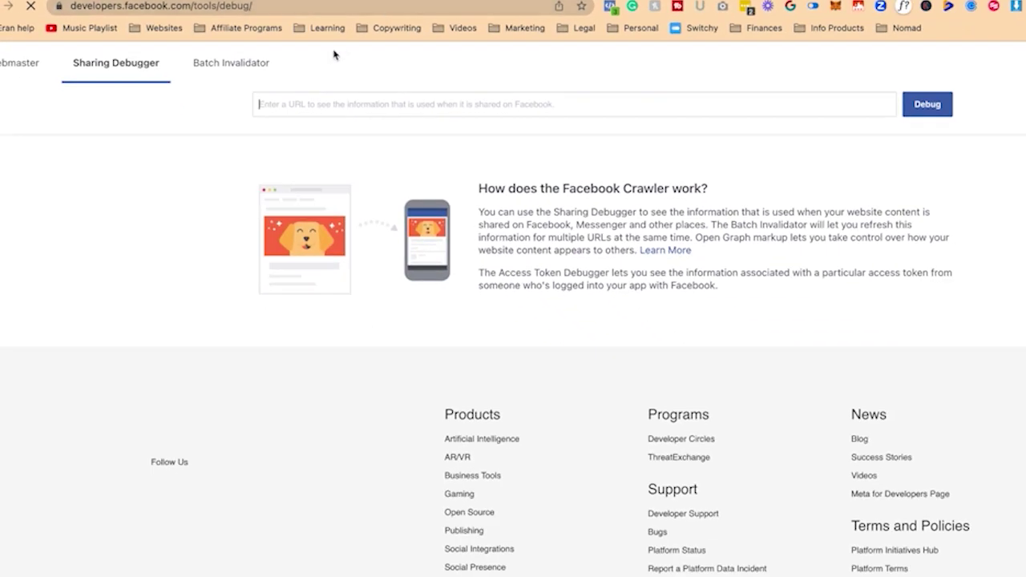
{"action": "left_click", "coordinate": [319, 135]}
{"action": "type", "text": "http://landingpagechallenge.com/"}
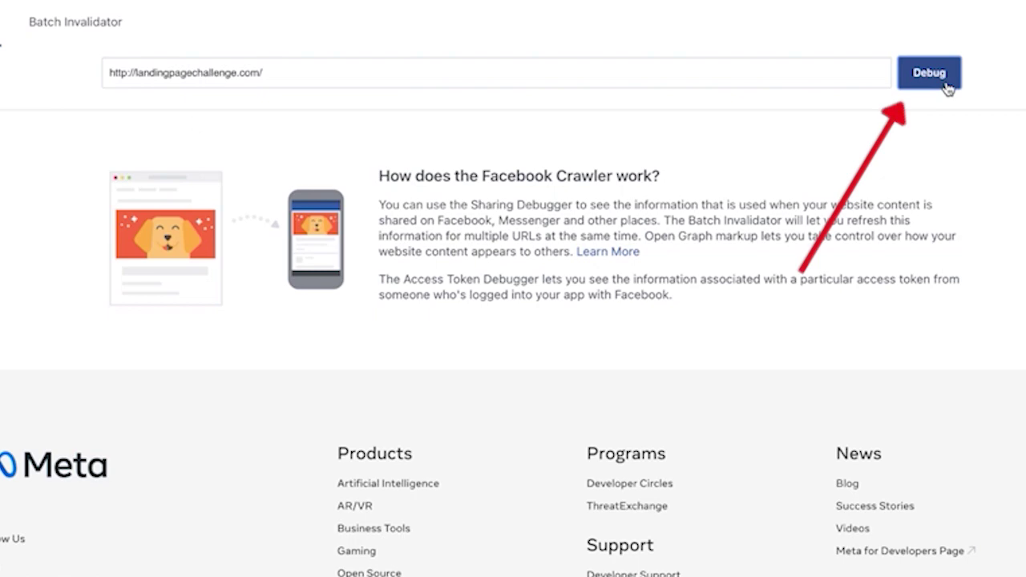
{"action": "left_click", "coordinate": [918, 88]}
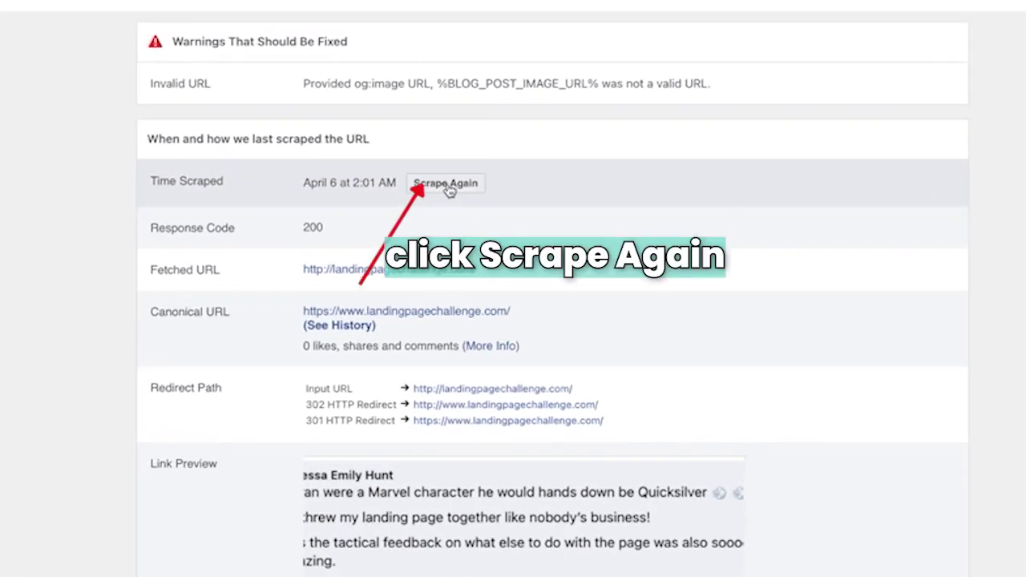
Scrape landingpagechallenge.com again and check the refreshed link preview
{"action": "left_click", "coordinate": [447, 186]}
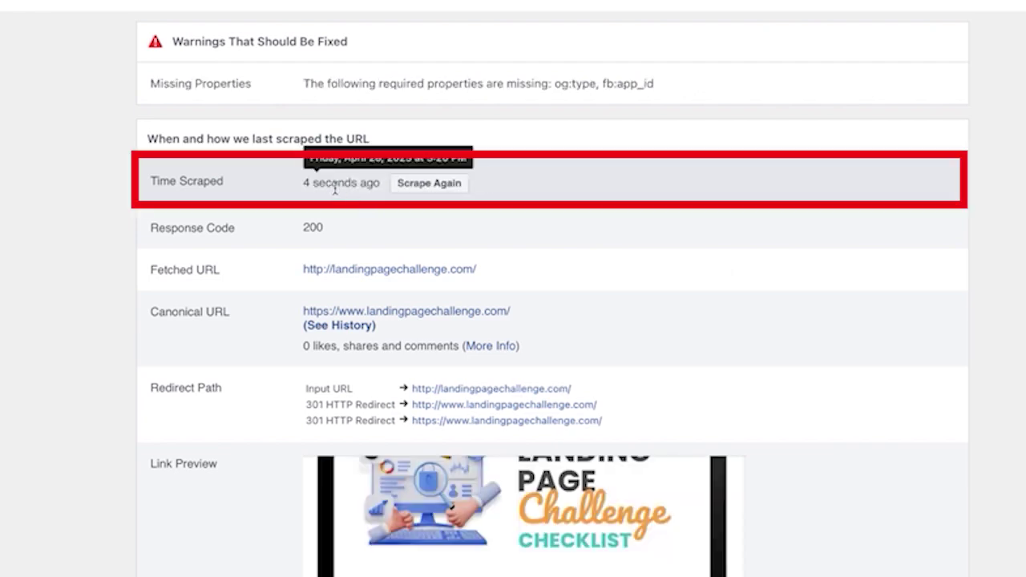
{"action": "scroll", "coordinate": [337, 194], "scroll_direction": "down", "scroll_amount": 5}
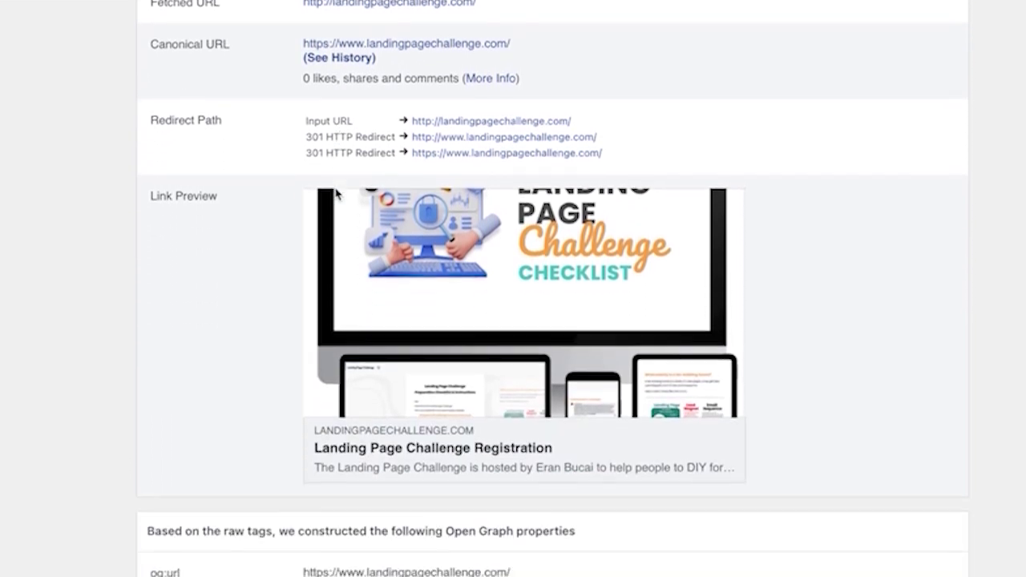
{"action": "scroll", "coordinate": [504, 202], "scroll_direction": "down", "scroll_amount": 2}
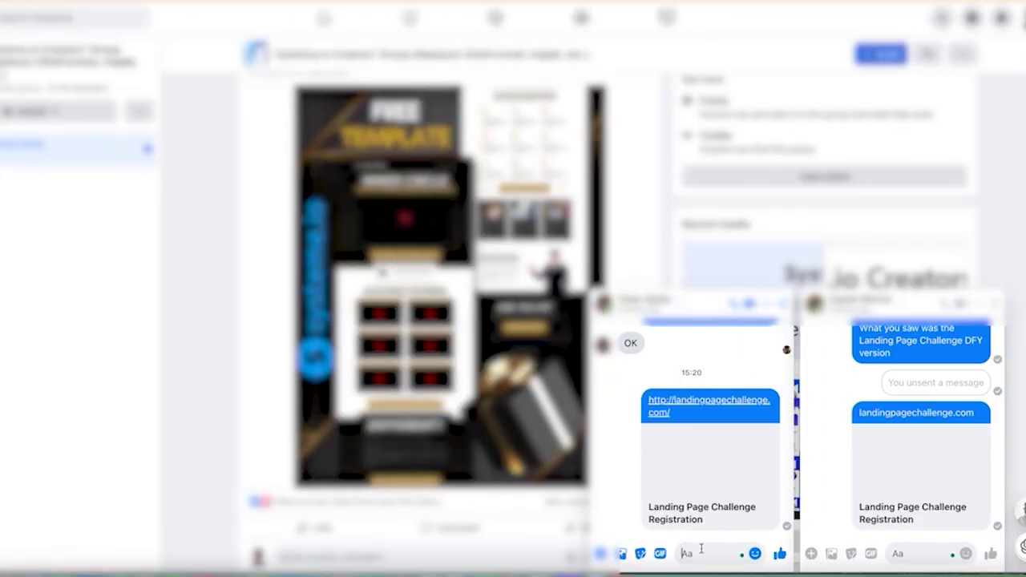
Resend the landingpagechallenge.com link in the Messenger chat
{"action": "left_click", "coordinate": [702, 550]}
{"action": "type", "text": "http://landingpagechallenge.com/"}
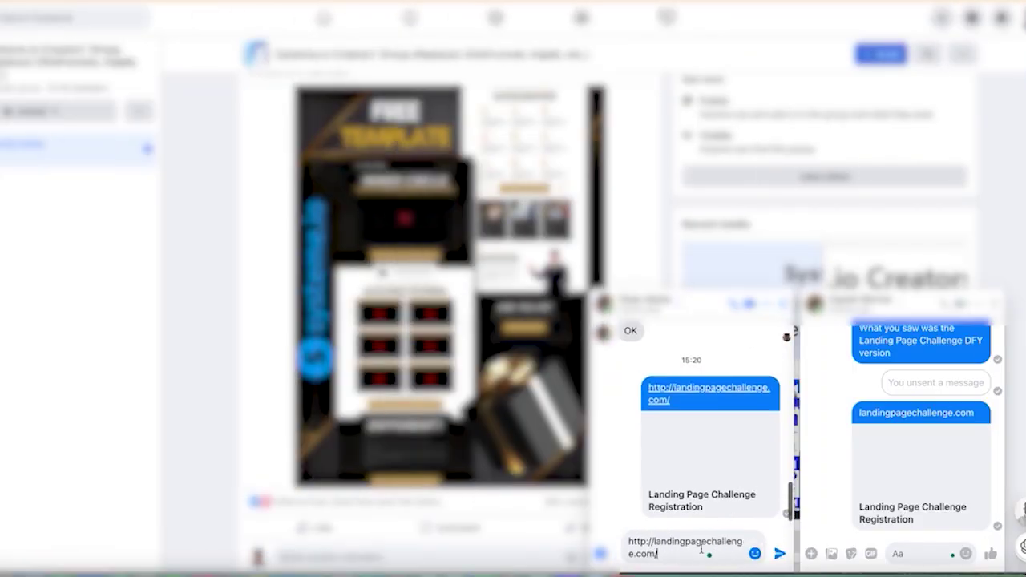
{"action": "key", "text": "Return"}
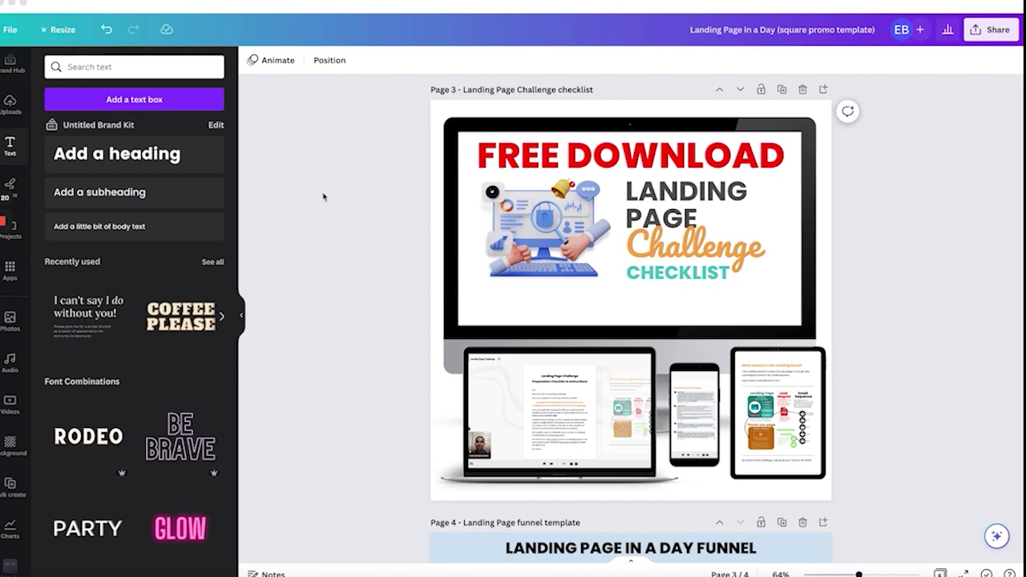
Copy and resize the square design to a custom 1680 × 1080 px
{"action": "left_click", "coordinate": [61, 32]}
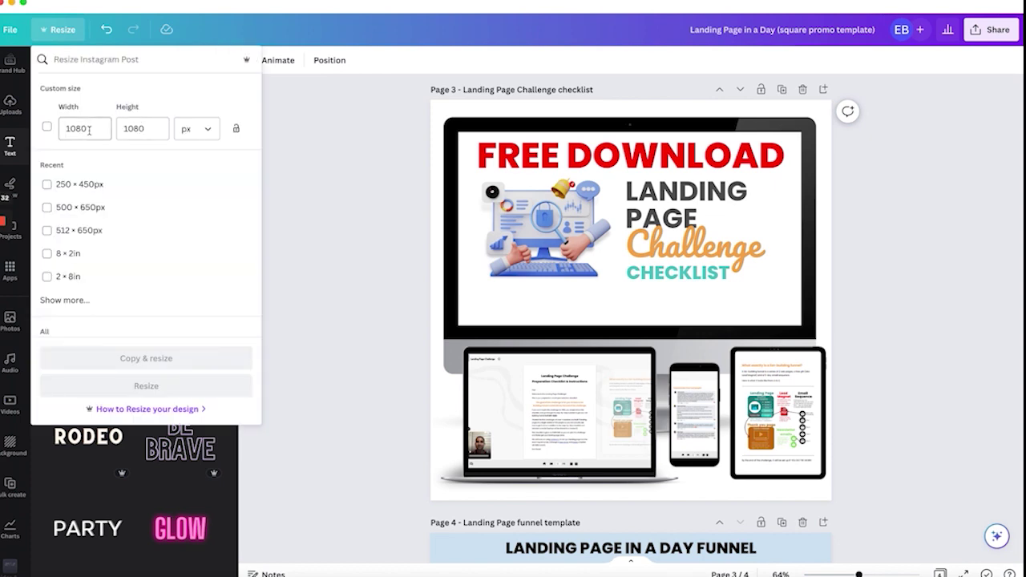
{"action": "left_click", "coordinate": [71, 129]}
{"action": "left_click", "coordinate": [71, 128]}
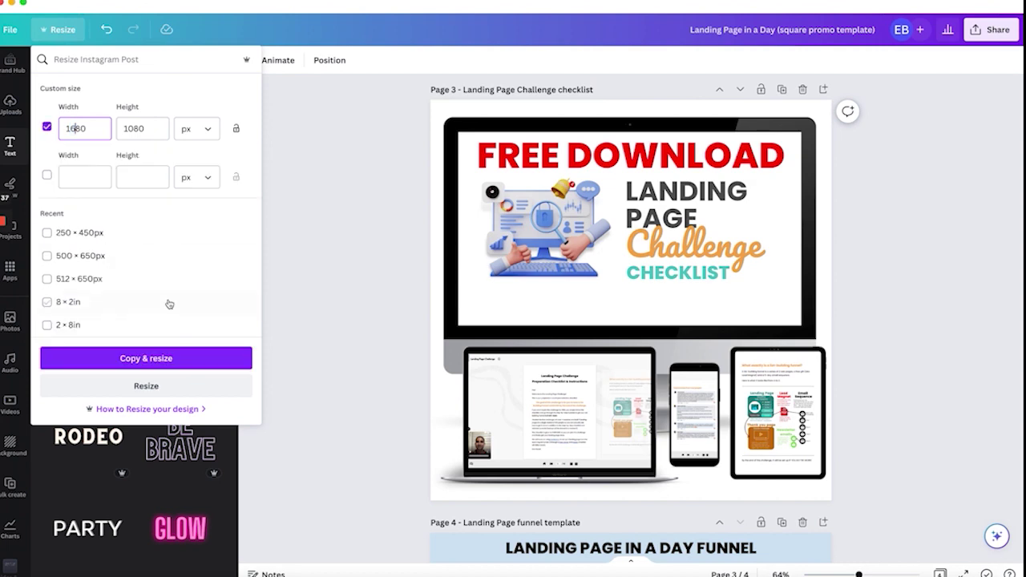
{"action": "left_click", "coordinate": [181, 362]}
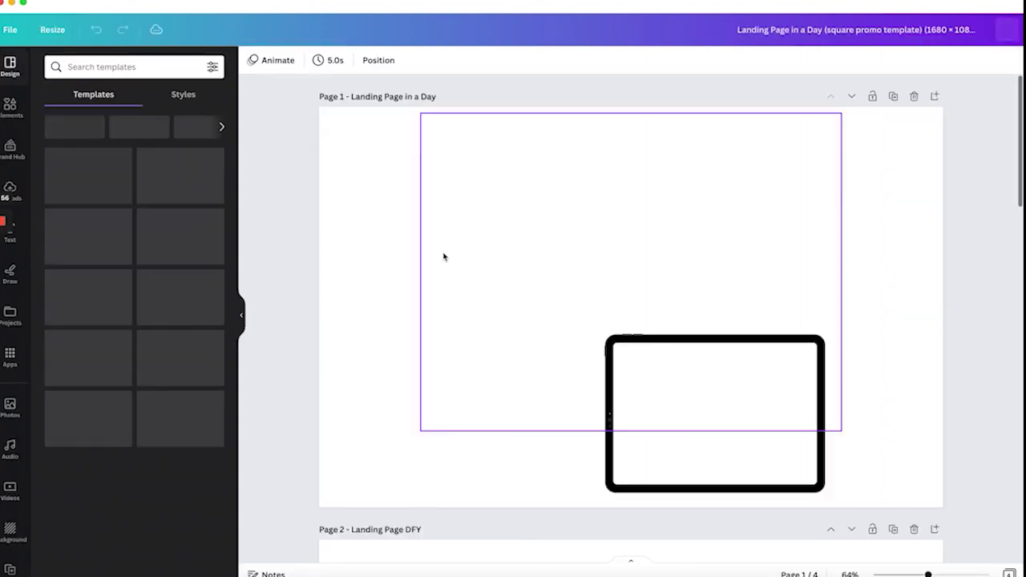
Move the laptop mockup group left and up on page 3 and enlarge it
{"action": "left_click_drag", "start_coordinate": [558, 393], "coordinate": [470, 351]}
{"action": "key", "text": "ctrl+z"}
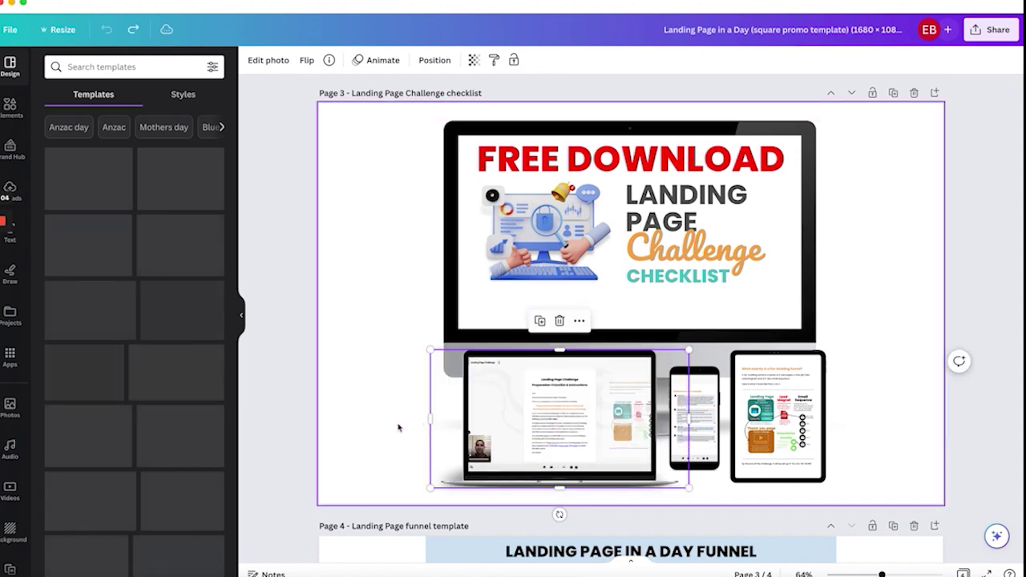
{"action": "left_click", "coordinate": [396, 423]}
{"action": "left_click_drag", "start_coordinate": [389, 423], "coordinate": [539, 490]}
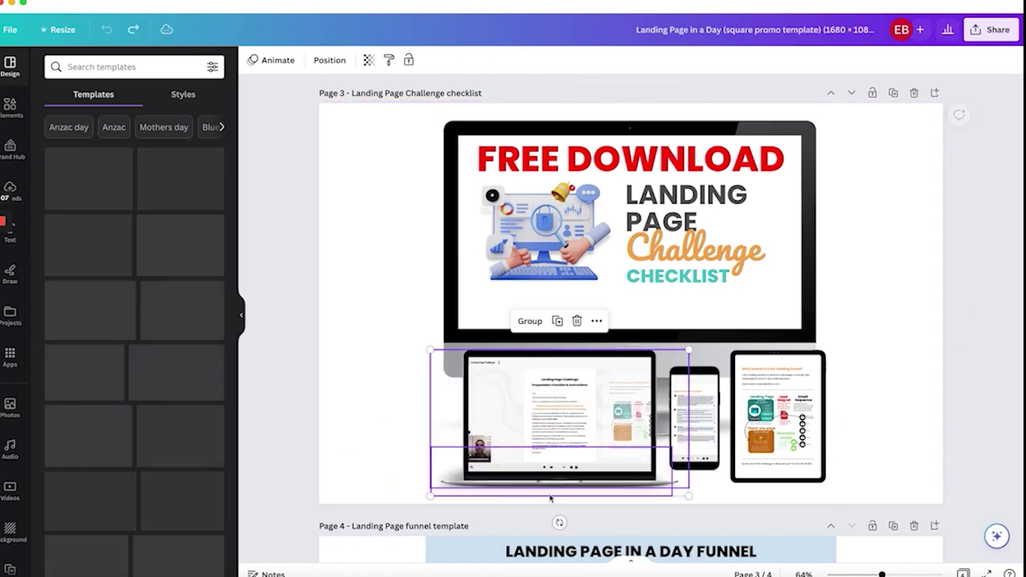
{"action": "left_click_drag", "start_coordinate": [527, 436], "coordinate": [444, 378]}
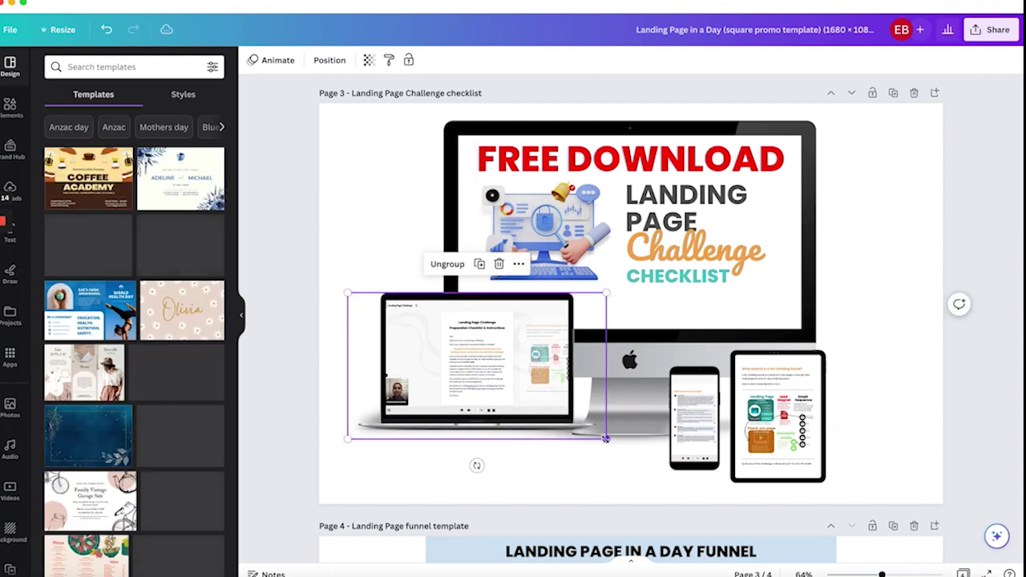
{"action": "left_click_drag", "start_coordinate": [605, 438], "coordinate": [682, 481]}
Enlarge and reposition the tablet mockup, then enlarge the phone mockup
{"action": "left_click", "coordinate": [871, 405]}
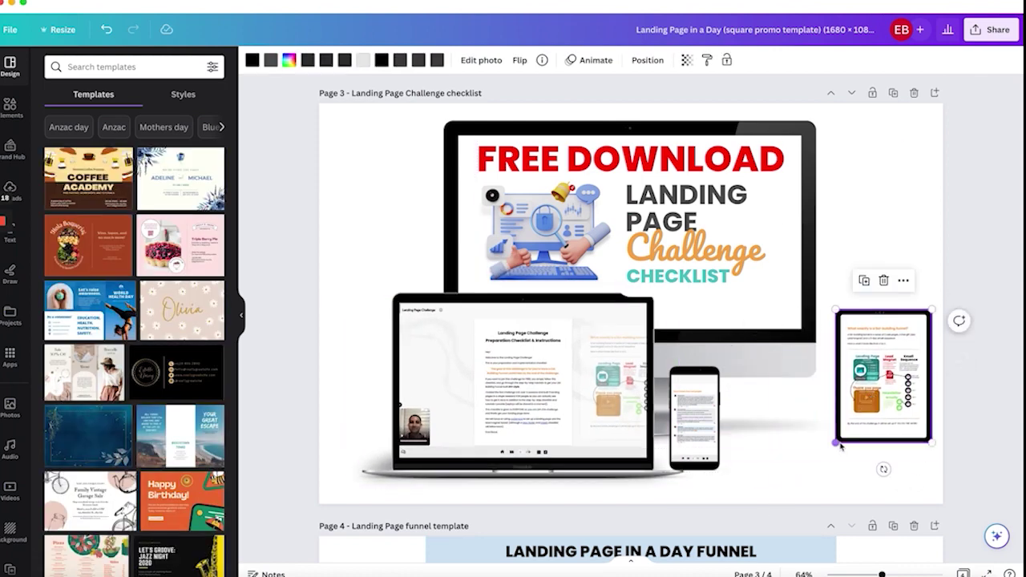
{"action": "left_click_drag", "start_coordinate": [836, 441], "coordinate": [792, 504]}
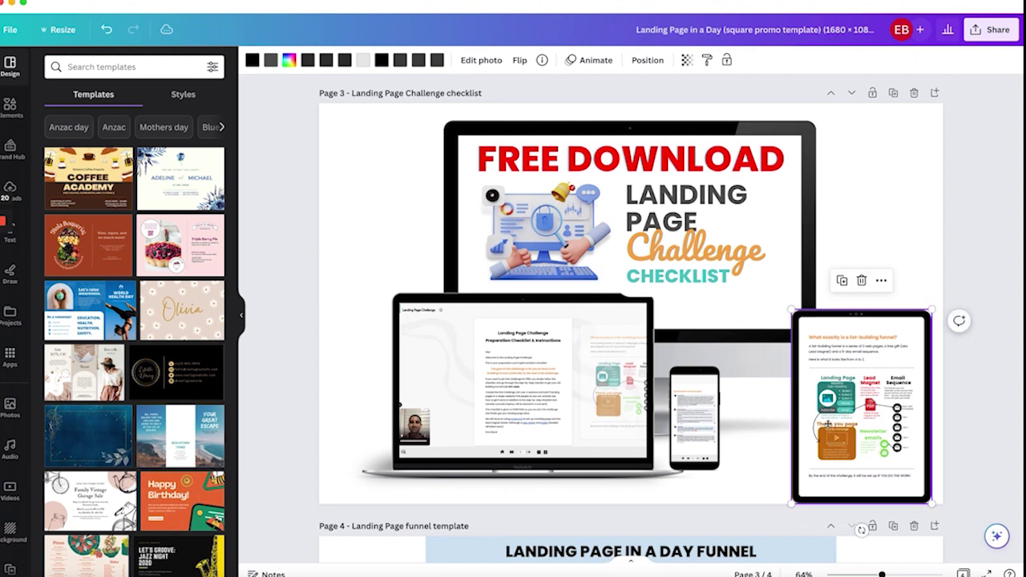
{"action": "left_click_drag", "start_coordinate": [862, 401], "coordinate": [854, 374]}
{"action": "left_click", "coordinate": [705, 377]}
{"action": "left_click_drag", "start_coordinate": [724, 366], "coordinate": [788, 313]}
Undo a monitor resize and nudge the laptop mockup slightly left
{"action": "left_click", "coordinate": [415, 120]}
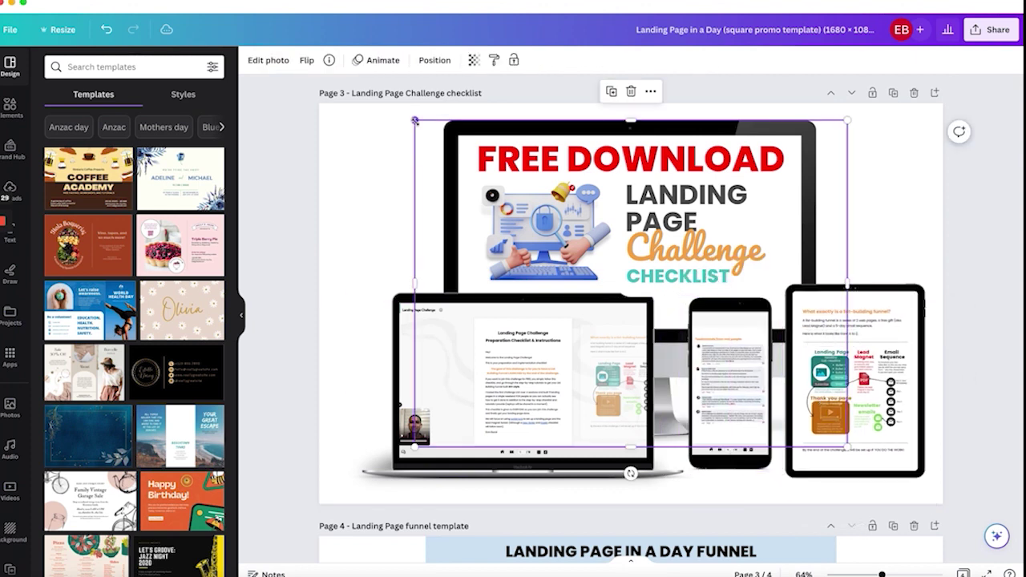
{"action": "left_click_drag", "start_coordinate": [411, 117], "coordinate": [406, 114]}
{"action": "key", "text": "ctrl+z"}
{"action": "left_click", "coordinate": [374, 130]}
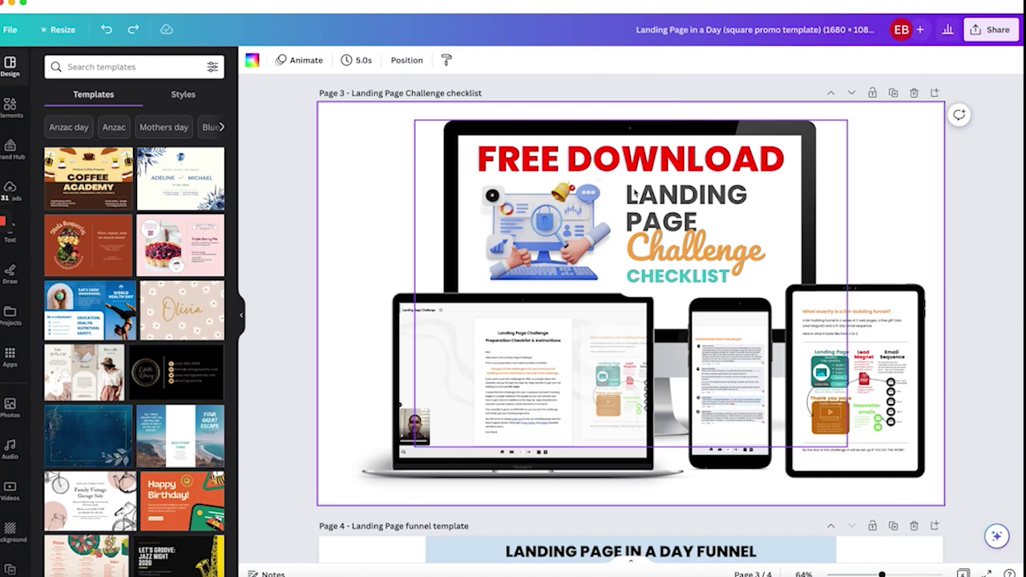
{"action": "left_click_drag", "start_coordinate": [521, 385], "coordinate": [502, 385]}
{"action": "left_click", "coordinate": [265, 192]}
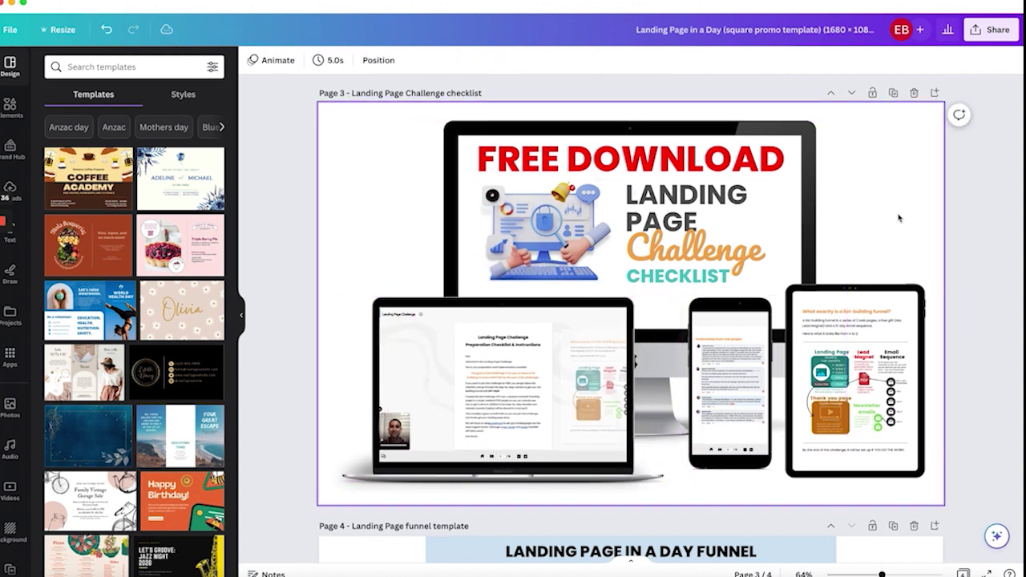
{"action": "left_click", "coordinate": [735, 433]}
{"action": "left_click", "coordinate": [848, 431]}
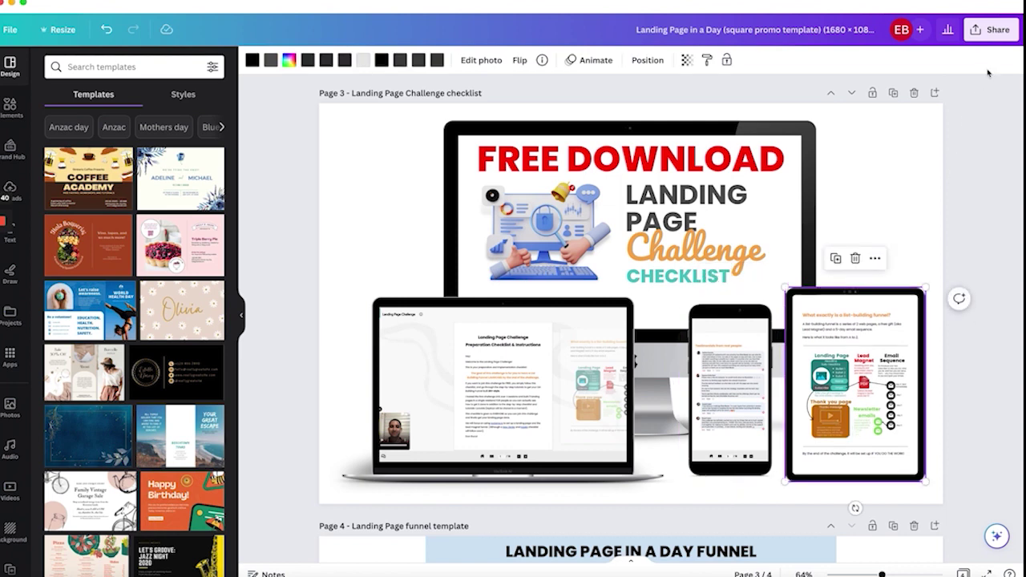
Download only the current page 3 of the design as a PNG
{"action": "left_click", "coordinate": [991, 30]}
{"action": "left_click", "coordinate": [866, 323]}
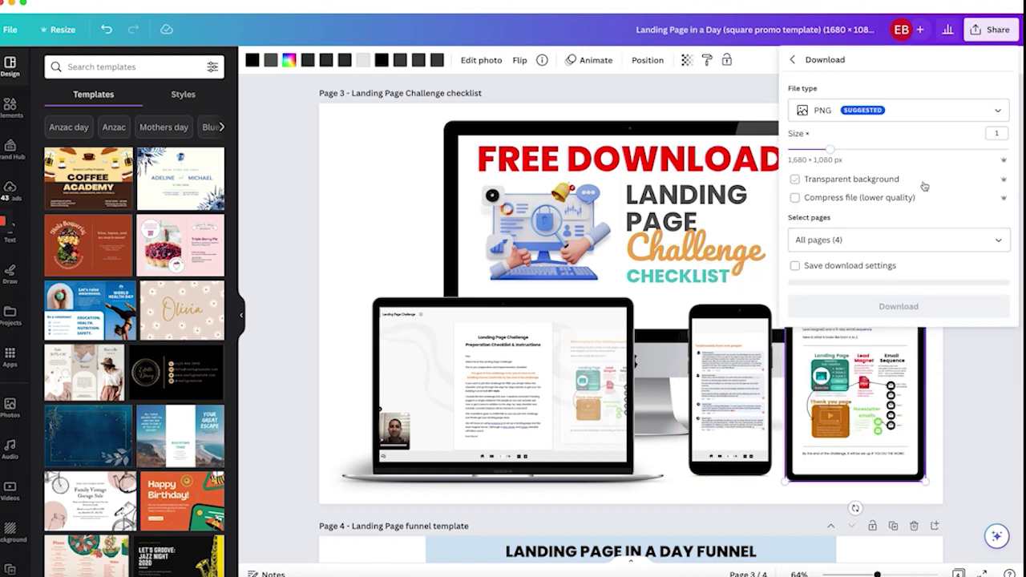
{"action": "left_click", "coordinate": [904, 234]}
{"action": "left_click", "coordinate": [991, 294]}
{"action": "left_click", "coordinate": [994, 421]}
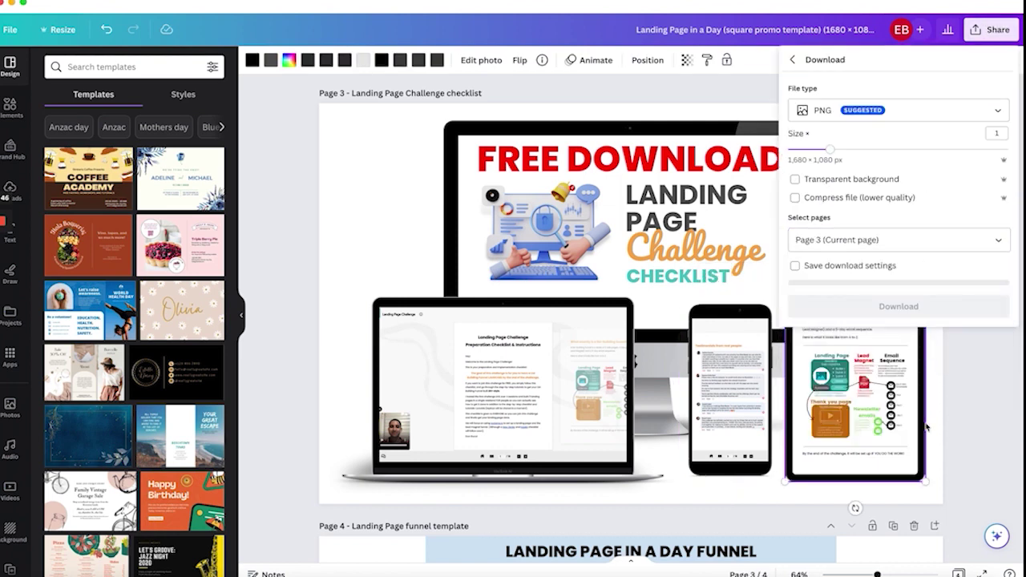
{"action": "left_click", "coordinate": [920, 304]}
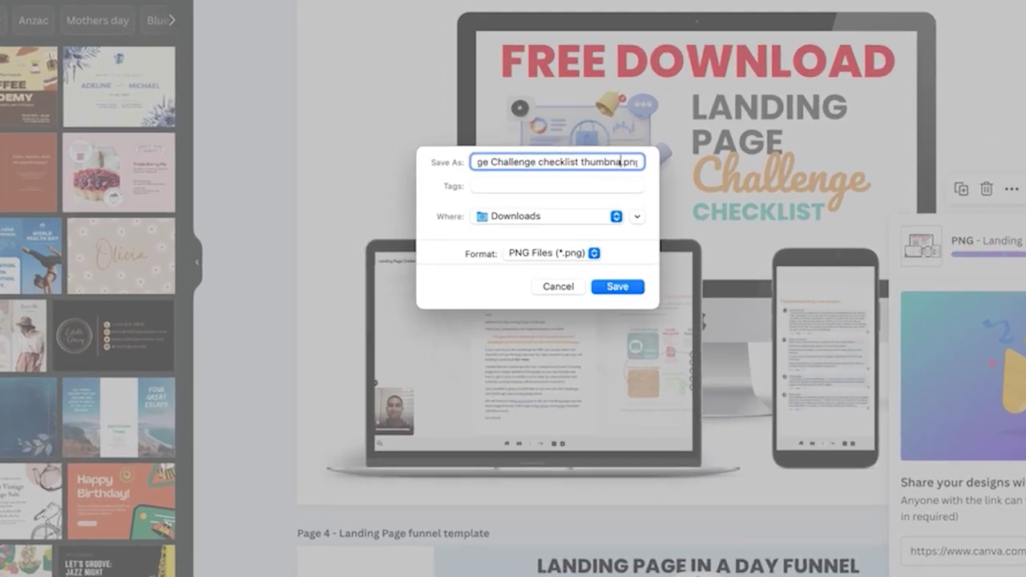
Save the new thumbnail PNG, upload it as the page's Social image, and save changes
{"action": "key", "text": "Return"}
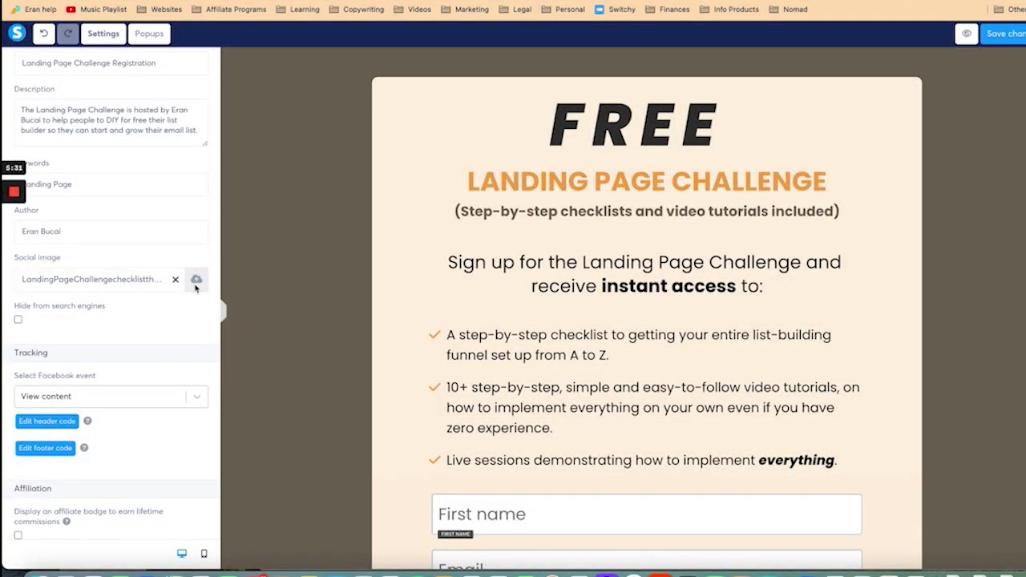
{"action": "left_click", "coordinate": [195, 280]}
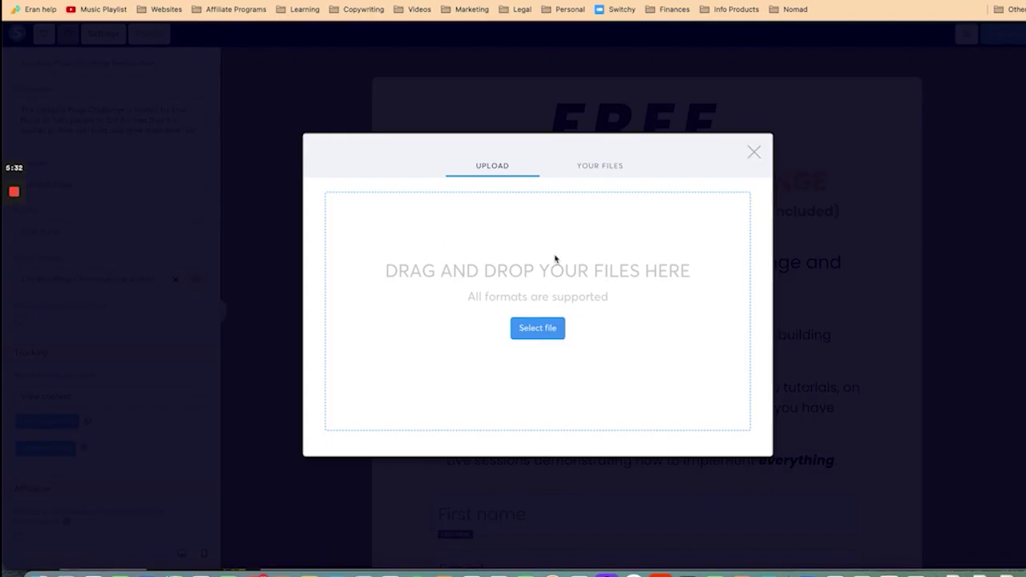
{"action": "left_click", "coordinate": [550, 329]}
{"action": "left_click", "coordinate": [393, 132]}
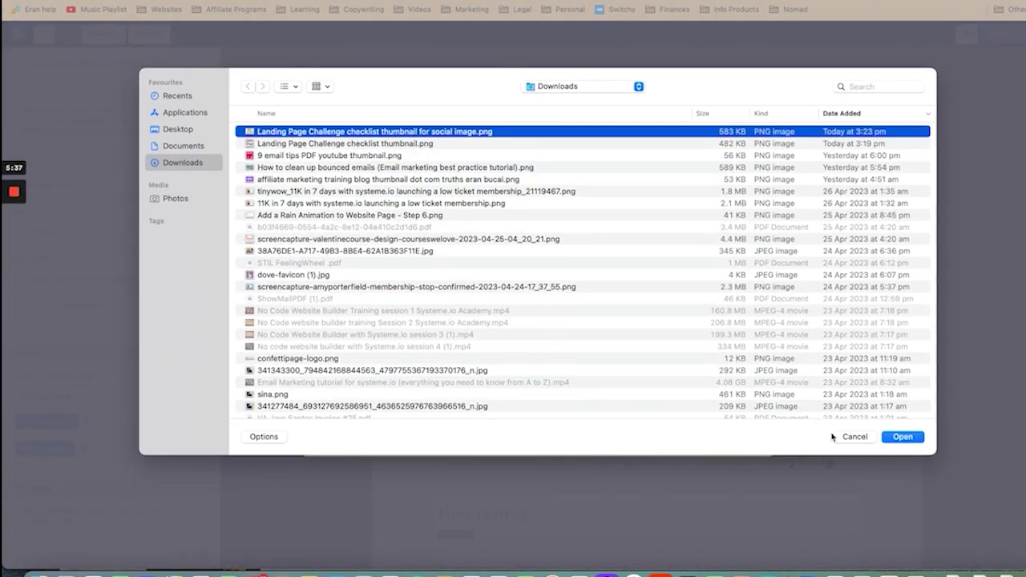
{"action": "left_click", "coordinate": [899, 437]}
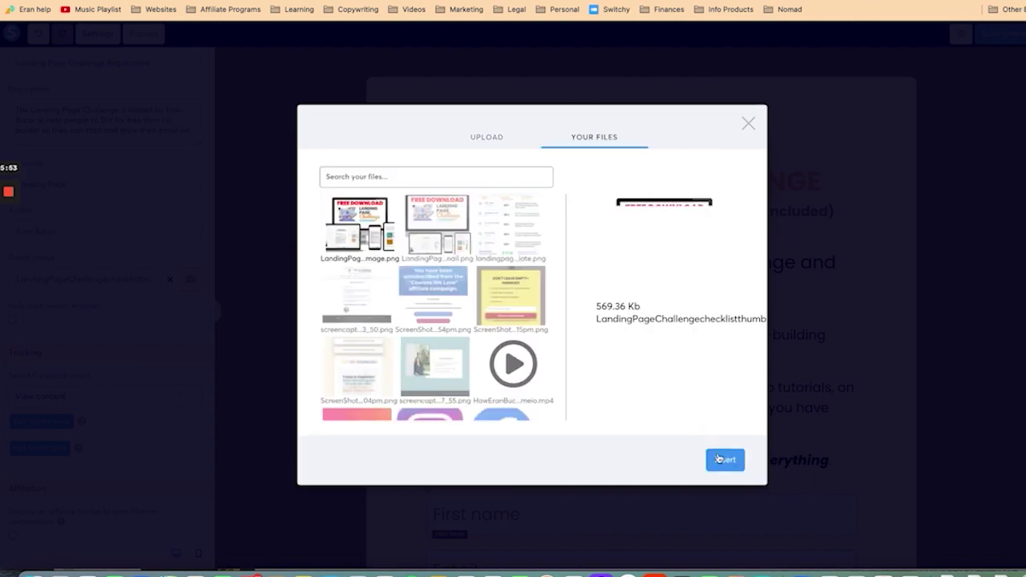
{"action": "left_click", "coordinate": [722, 457]}
{"action": "left_click", "coordinate": [989, 30]}
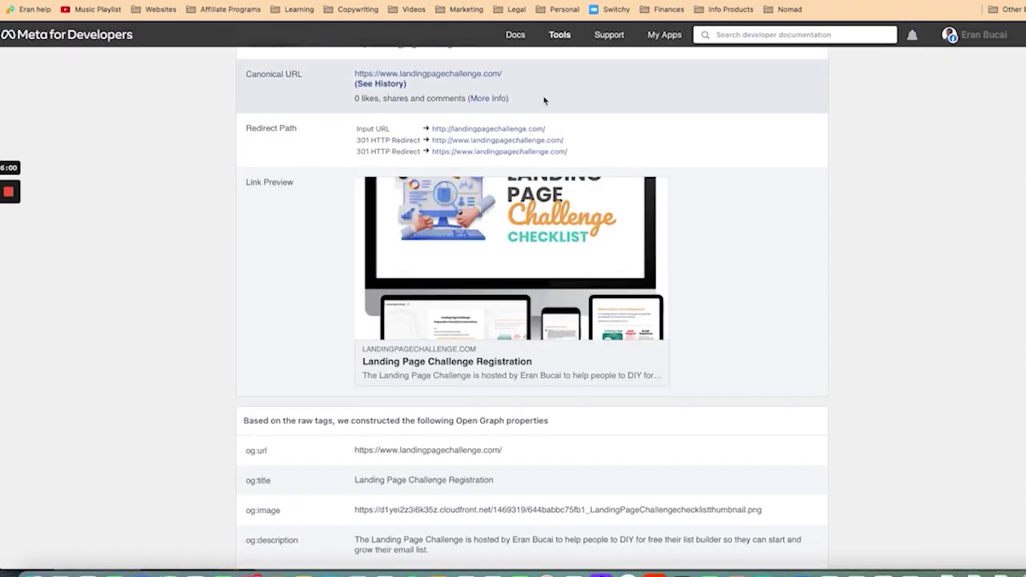
{"action": "scroll", "coordinate": [542, 99], "scroll_direction": "up", "scroll_amount": 4}
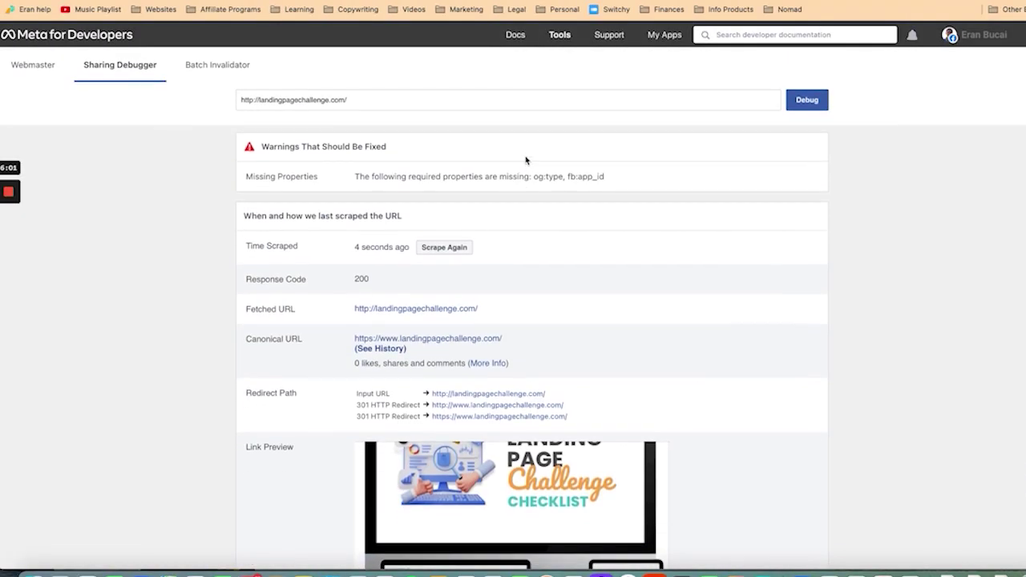
{"action": "left_click", "coordinate": [525, 106]}
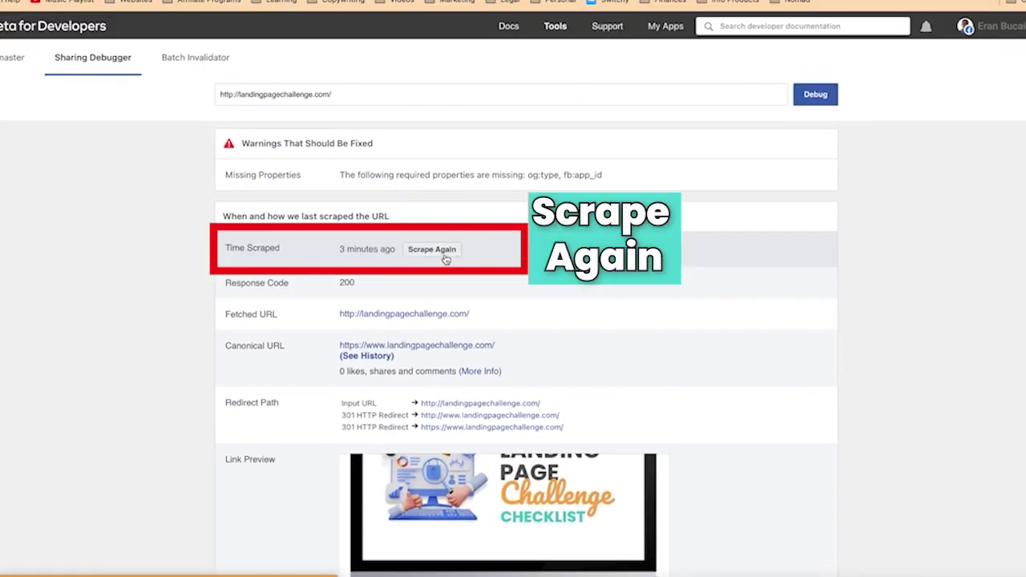
{"action": "left_click", "coordinate": [432, 249]}
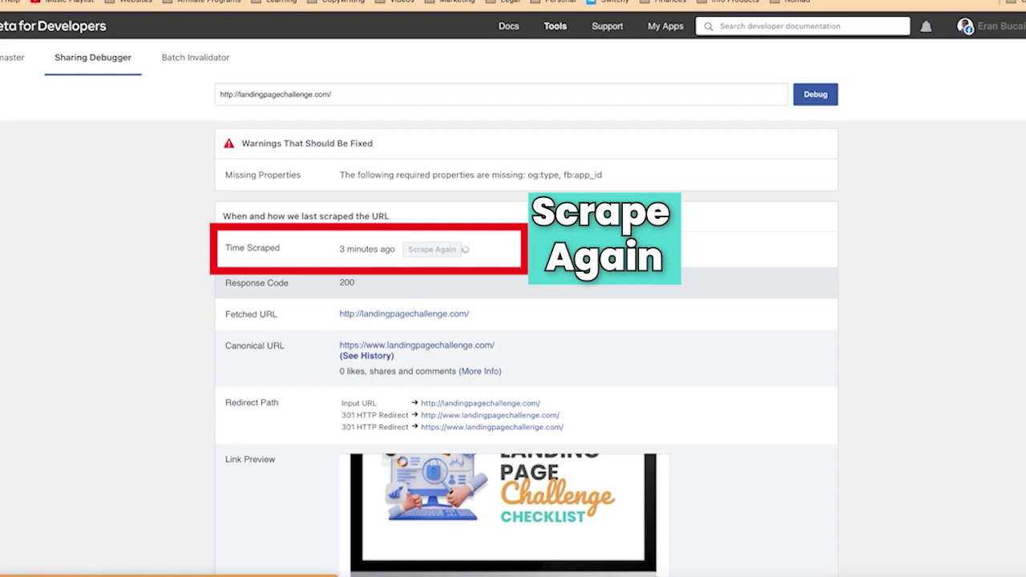
{"action": "scroll", "coordinate": [665, 366], "scroll_direction": "down", "scroll_amount": 3}
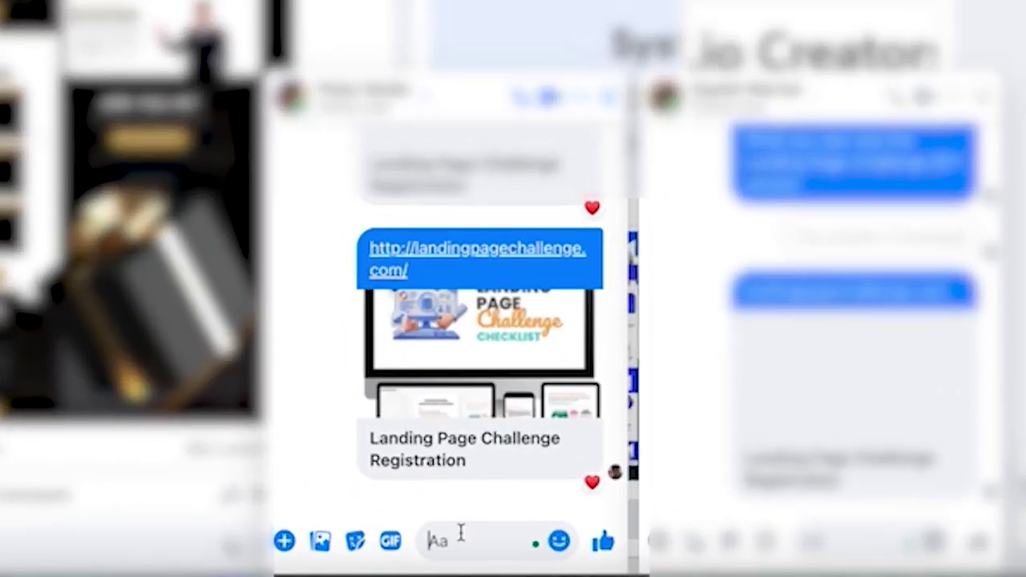
Paste and send the landing page URL in the Messenger chat
{"action": "type", "text": "http://landingpagechallenge.com/"}
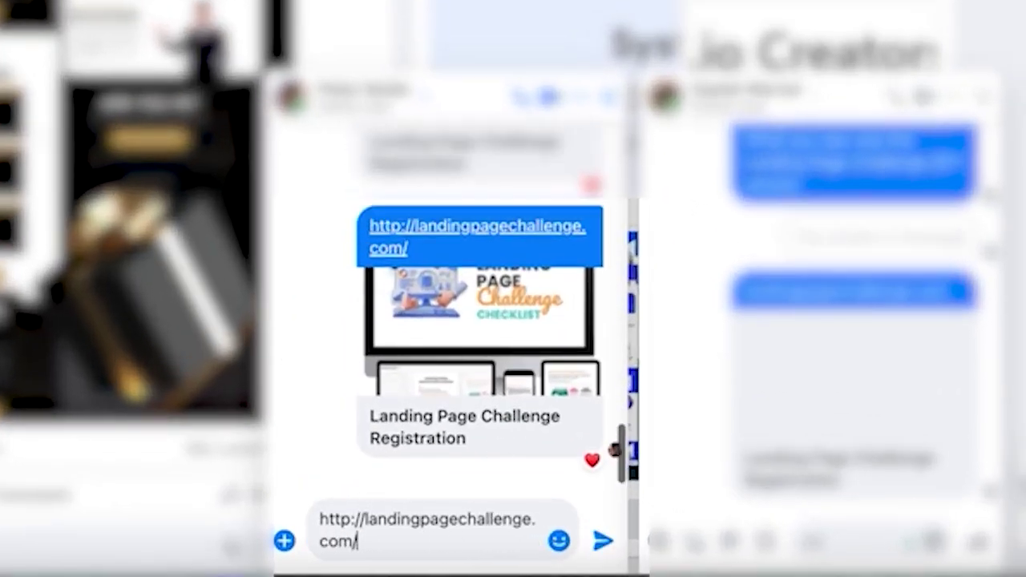
{"action": "key", "text": "Return"}
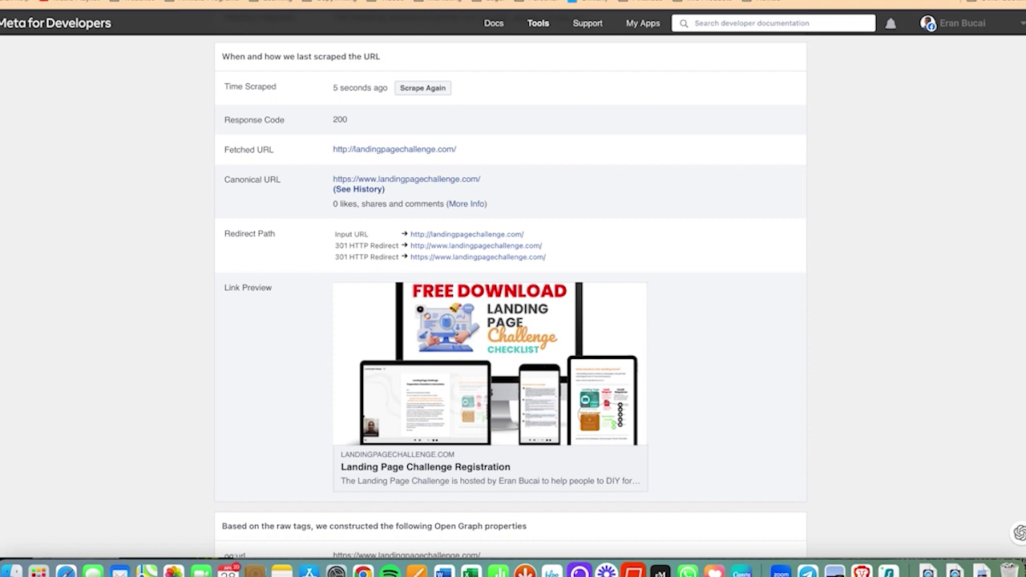
{"action": "scroll", "coordinate": [546, 323], "scroll_direction": "up", "scroll_amount": 2}
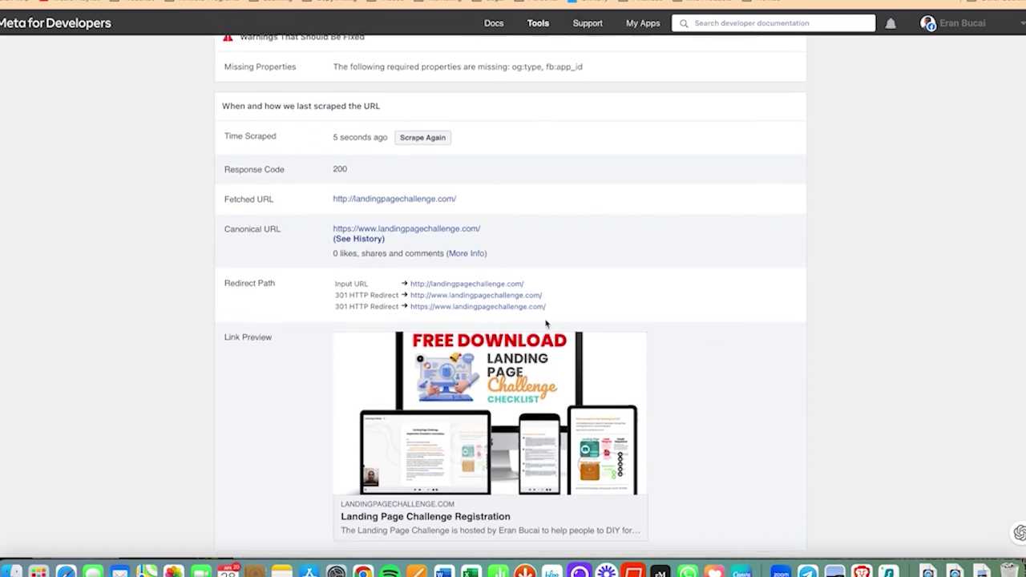
{"action": "scroll", "coordinate": [545, 323], "scroll_direction": "down", "scroll_amount": 1}
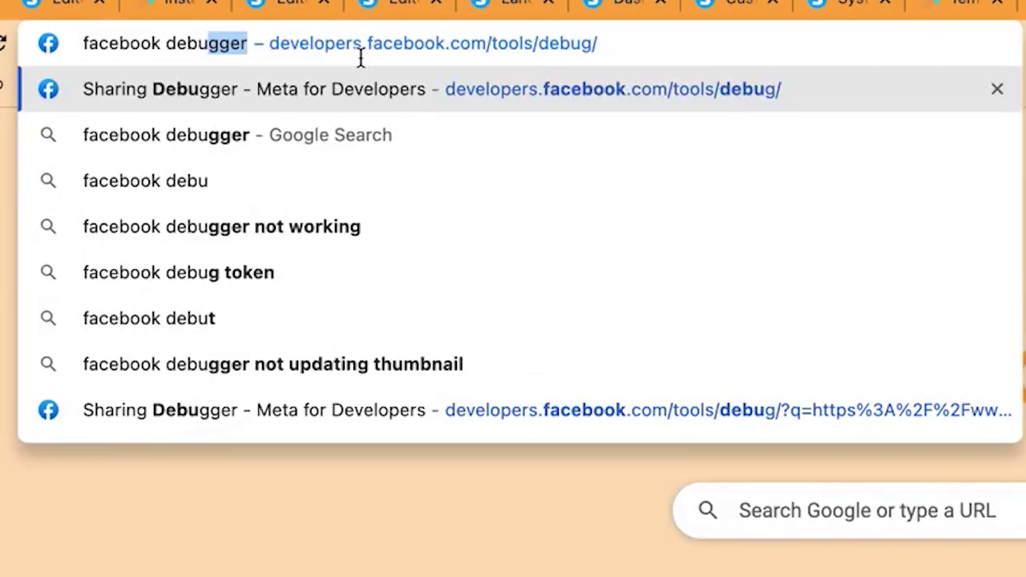
{"action": "type", "text": "gger"}
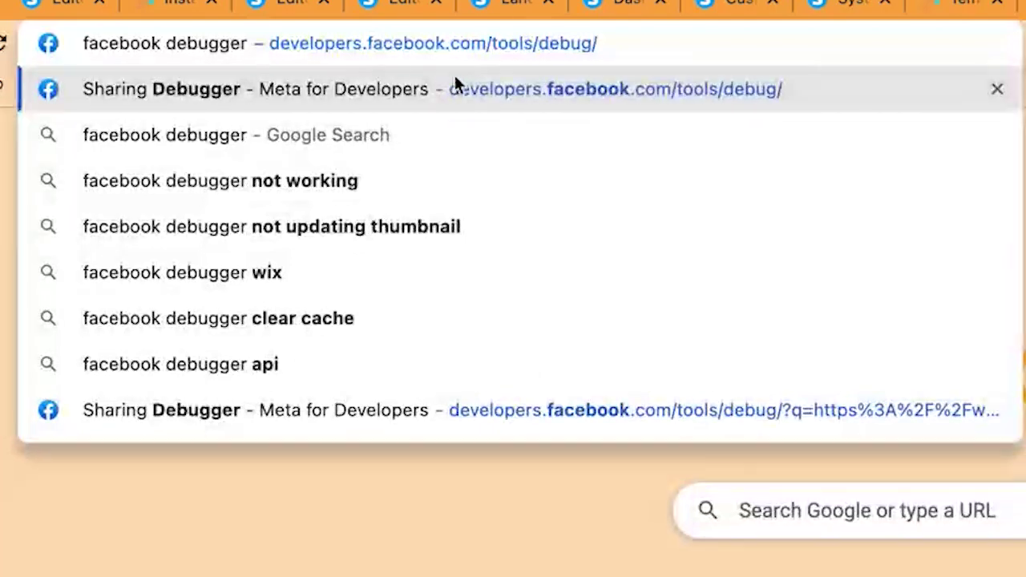